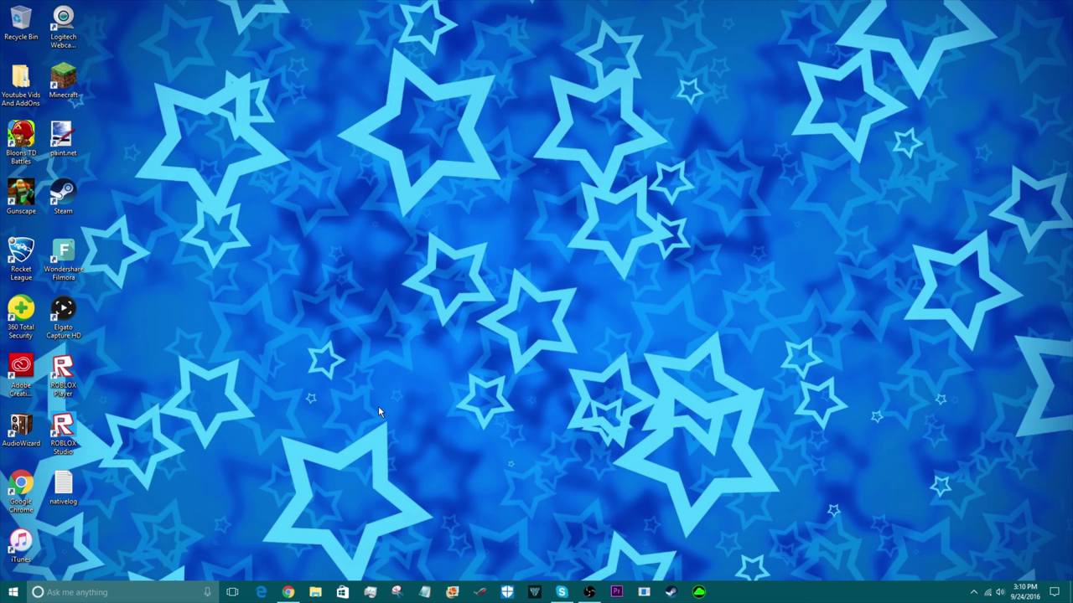
Bring back the browser, switch to the dafont Fancy fonts tab and browse its font previews
left_click(288, 592)
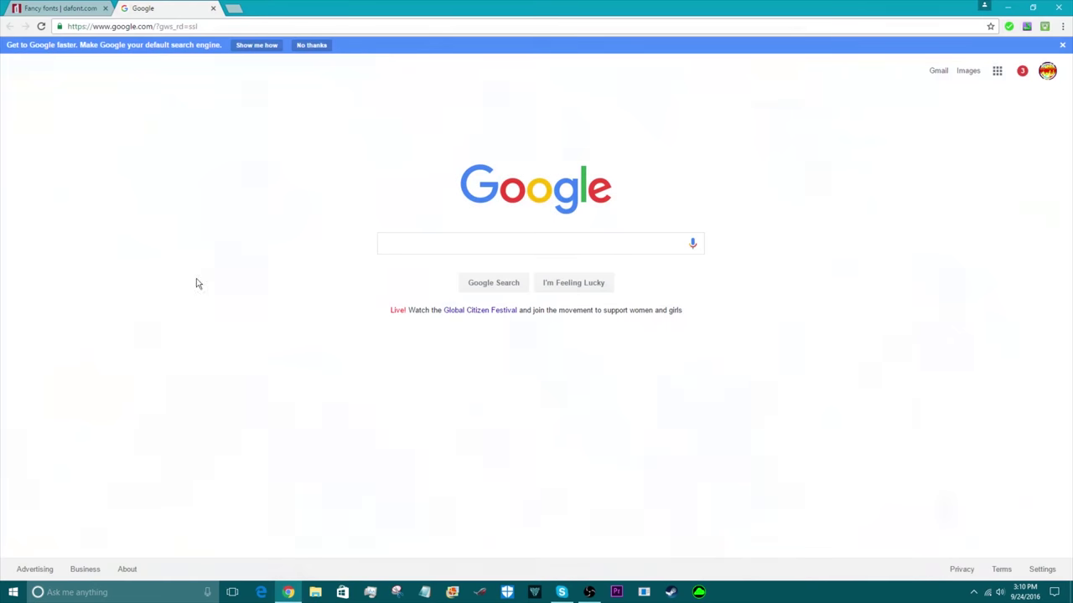
left_click(46, 8)
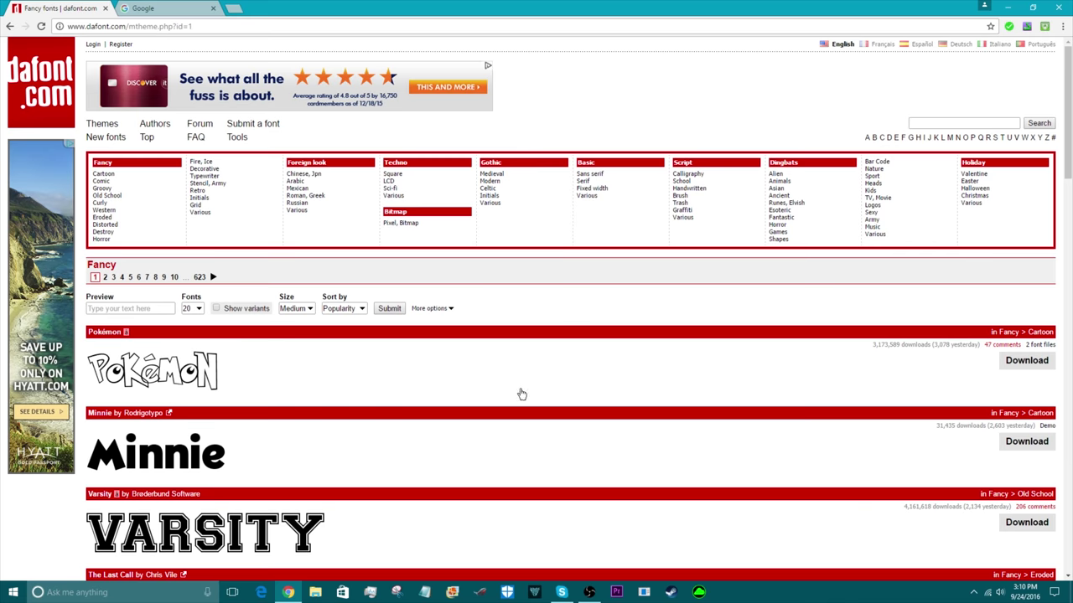
scroll(521, 394, "down", 4)
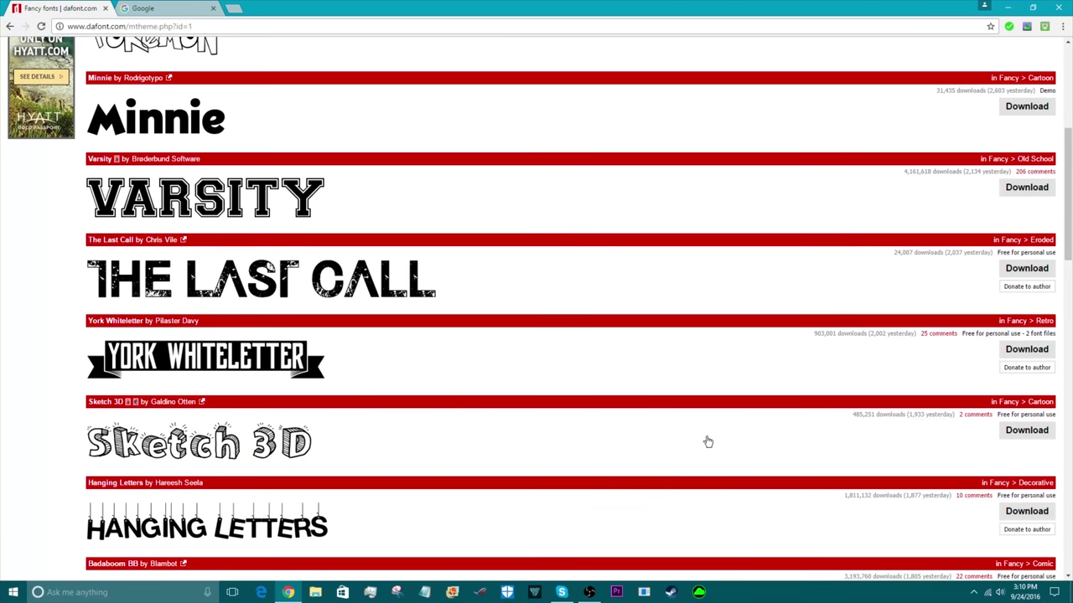
scroll(709, 442, "down", 3)
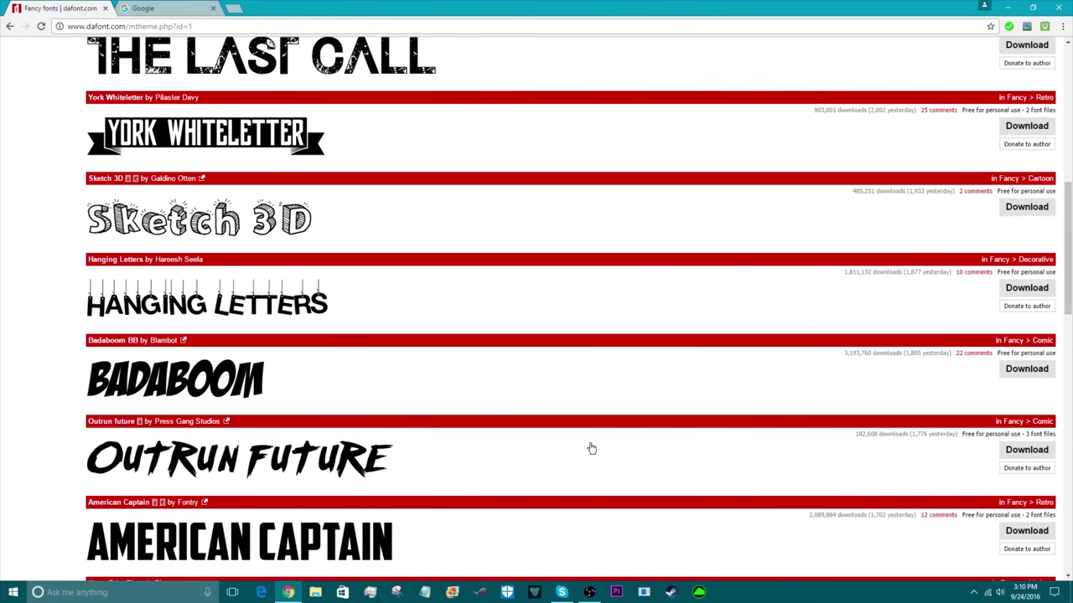
scroll(836, 414, "up", 7)
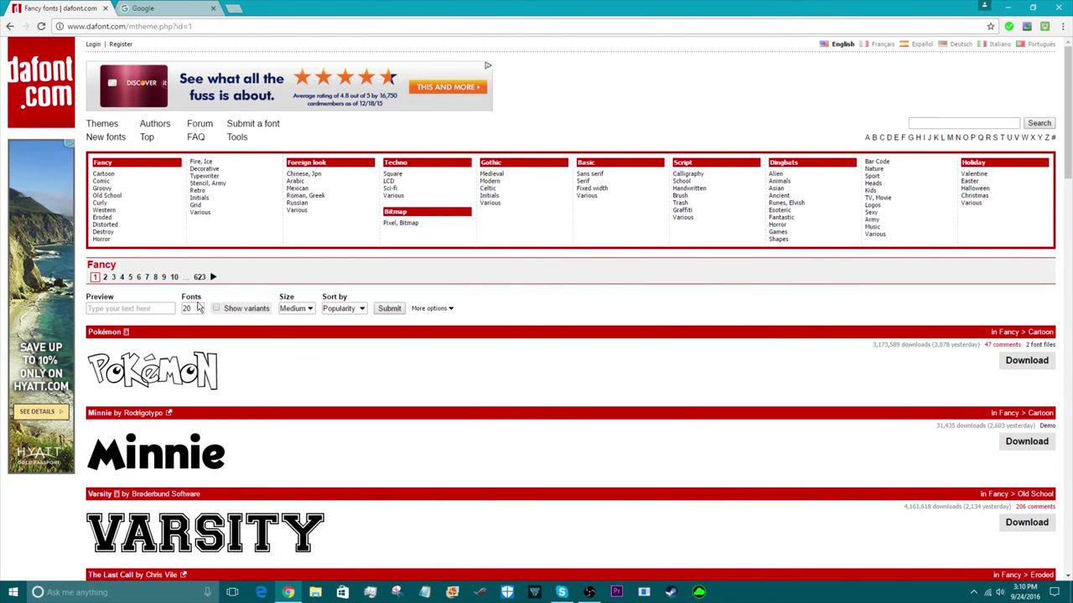
scroll(288, 332, "down", 6)
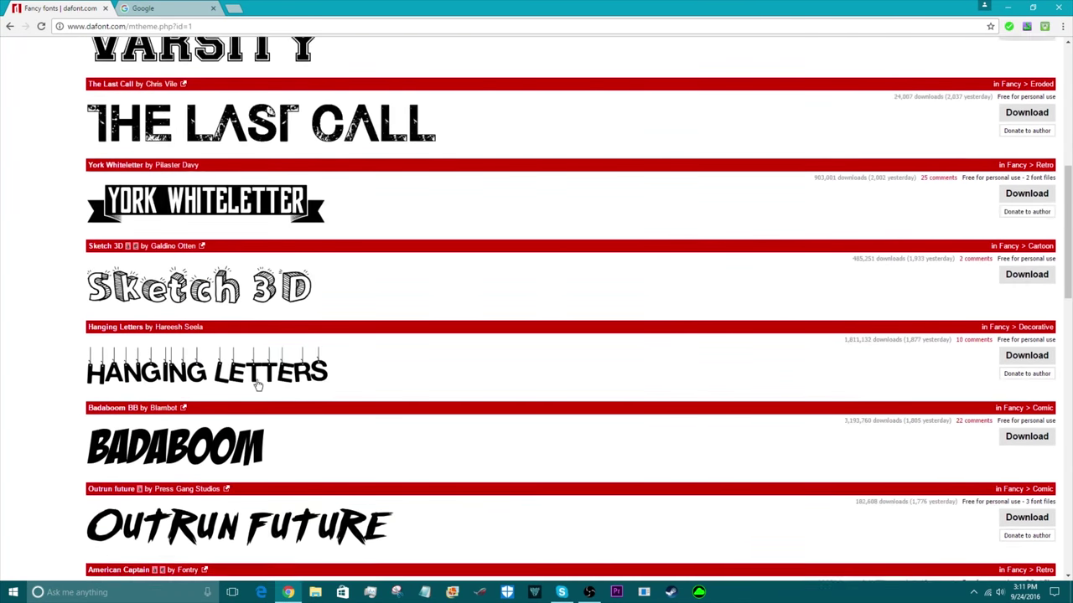
scroll(258, 384, "up", 6)
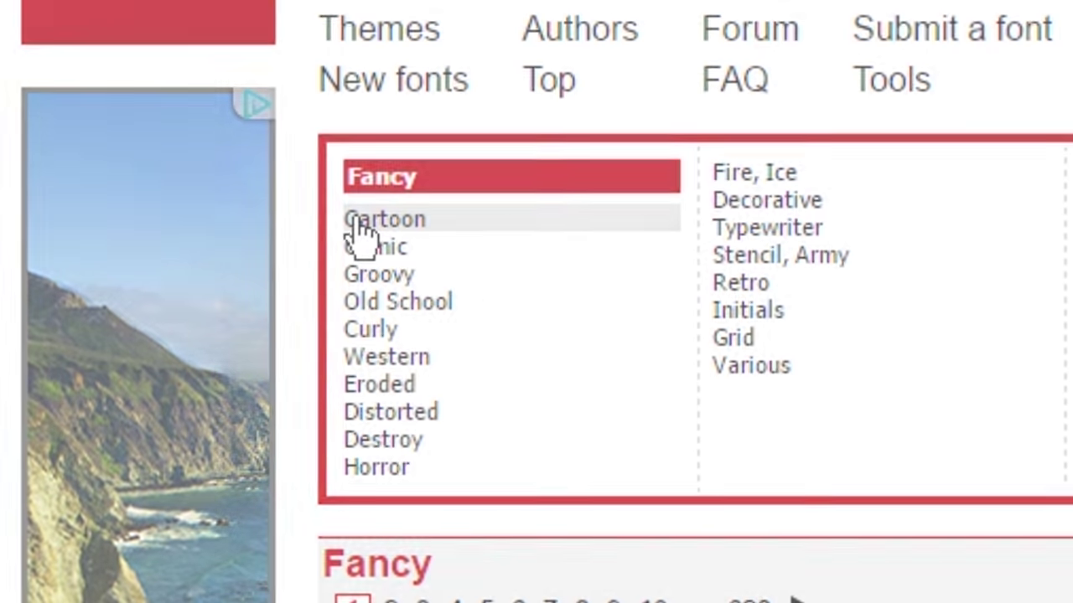
Filter to the Fancy > Cartoon category and peek at the Jelly Crazies font page
left_click(355, 221)
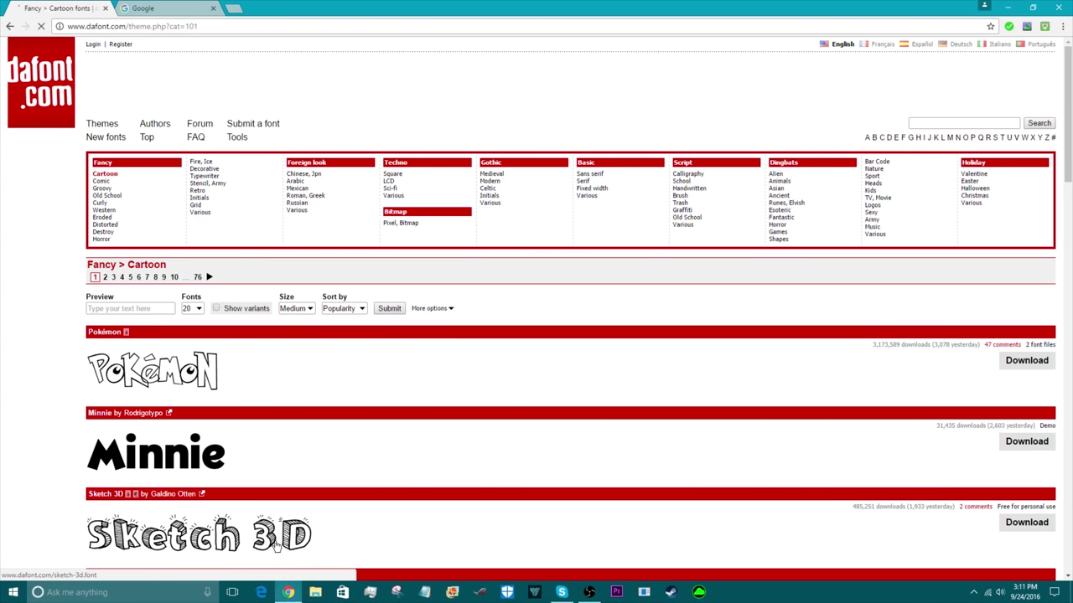
scroll(332, 397, "down", 2)
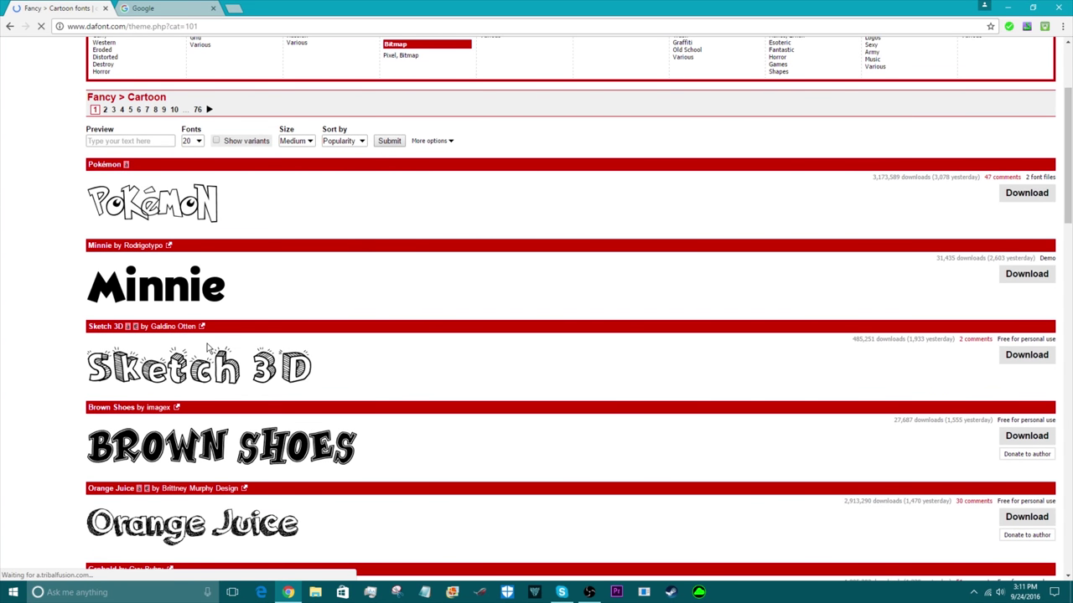
scroll(241, 251, "down", 5)
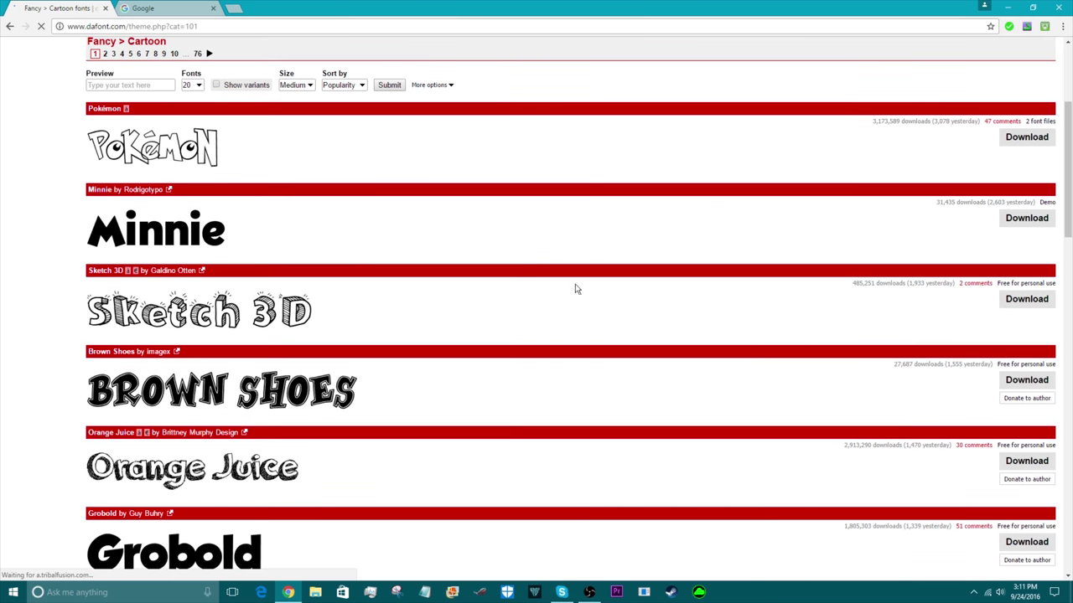
scroll(299, 423, "down", 4)
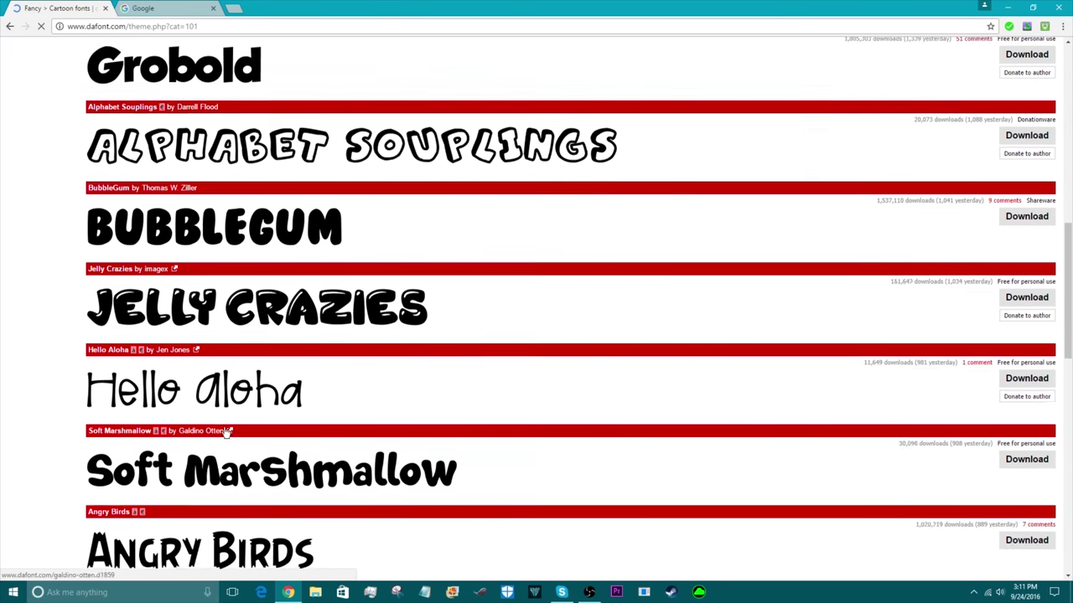
scroll(1037, 347, "down", 1)
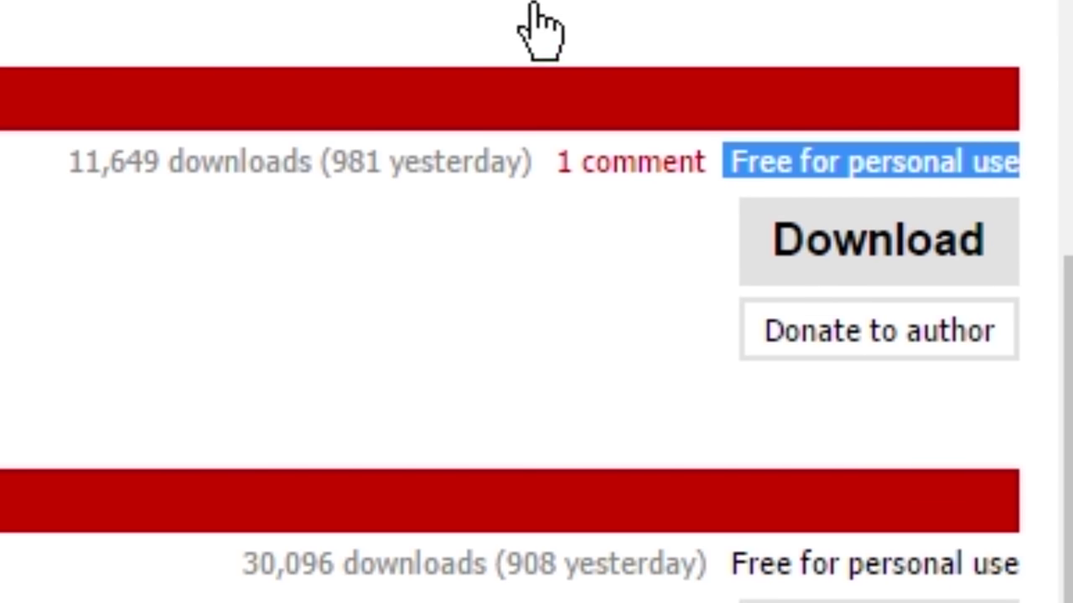
left_click(543, 27)
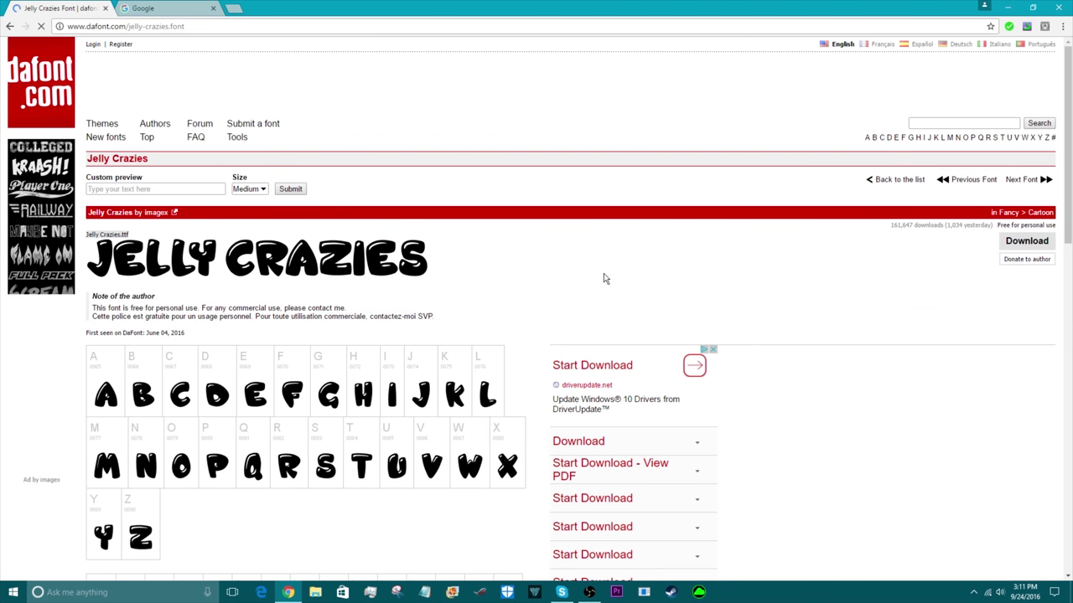
key("alt+Left")
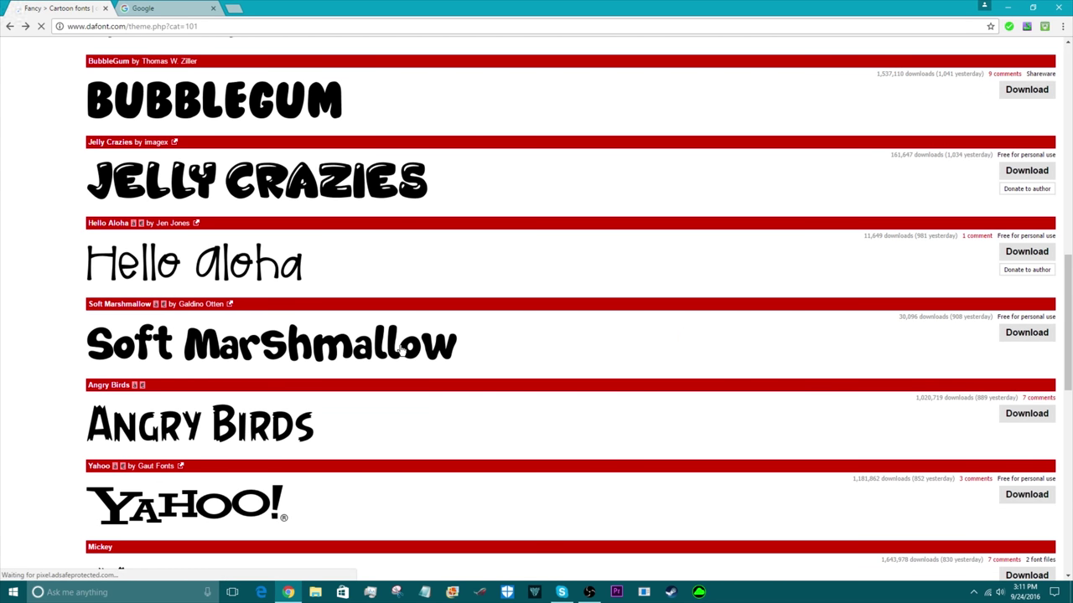
Look at the Agent Orange font page, then return to its row in the Cartoon list
scroll(401, 302, "up", 3)
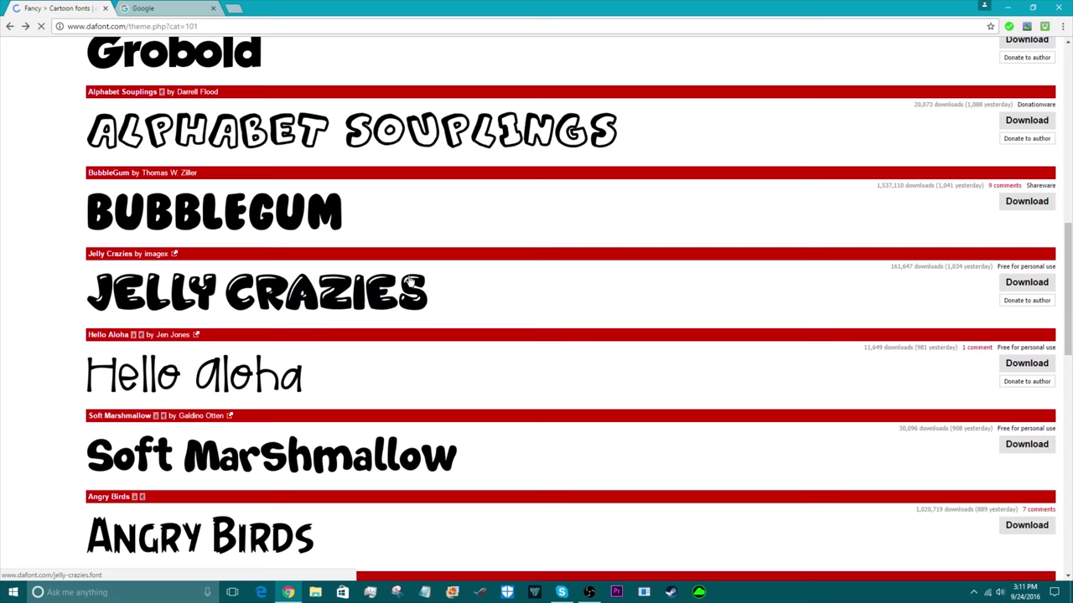
scroll(433, 316, "down", 7)
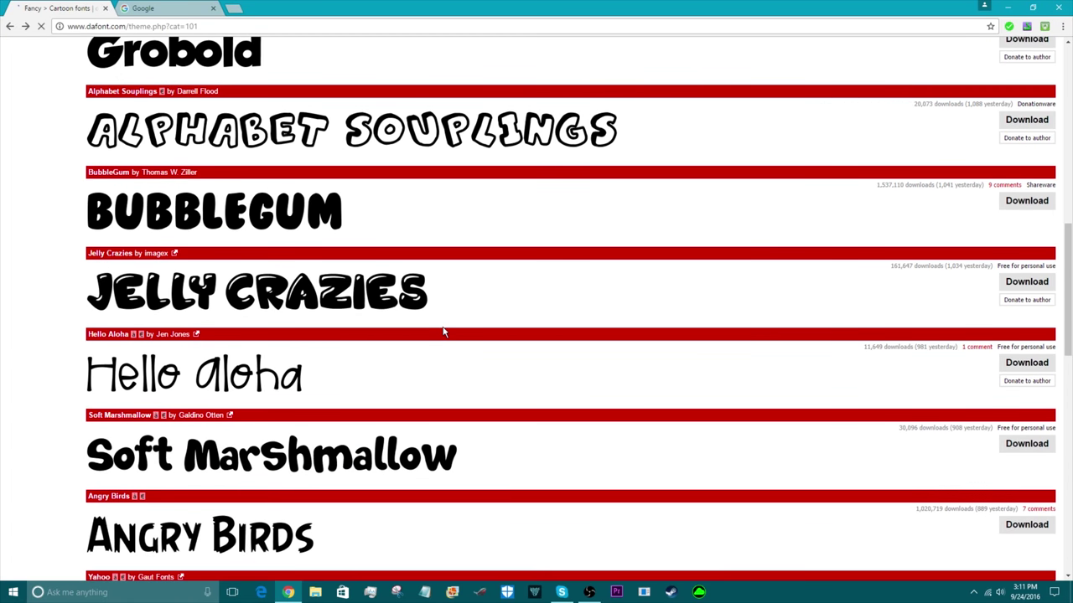
scroll(456, 331, "down", 3)
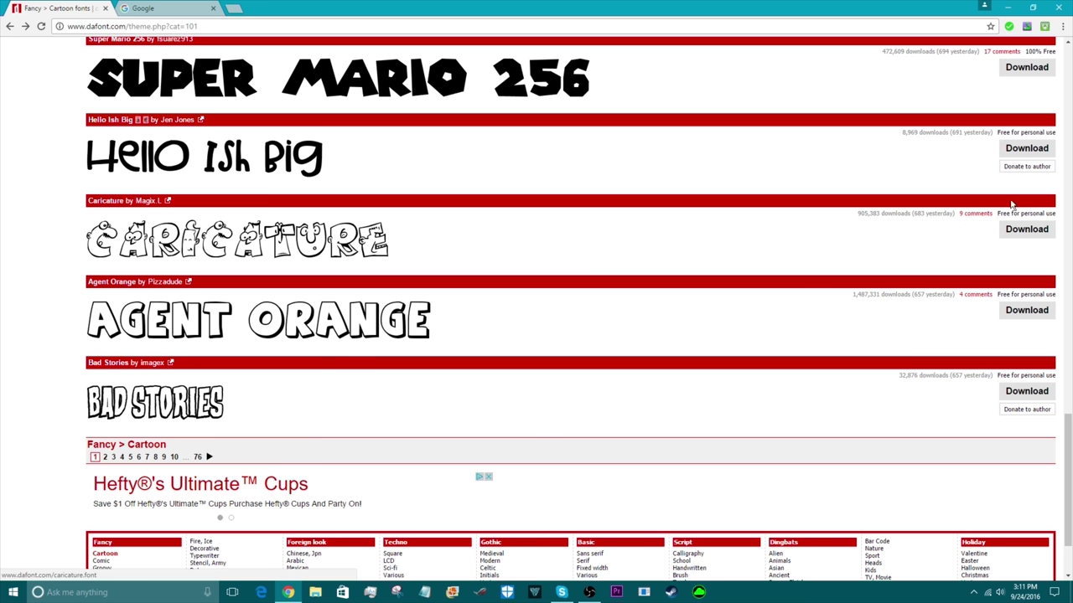
left_click_drag(995, 295, 1048, 297)
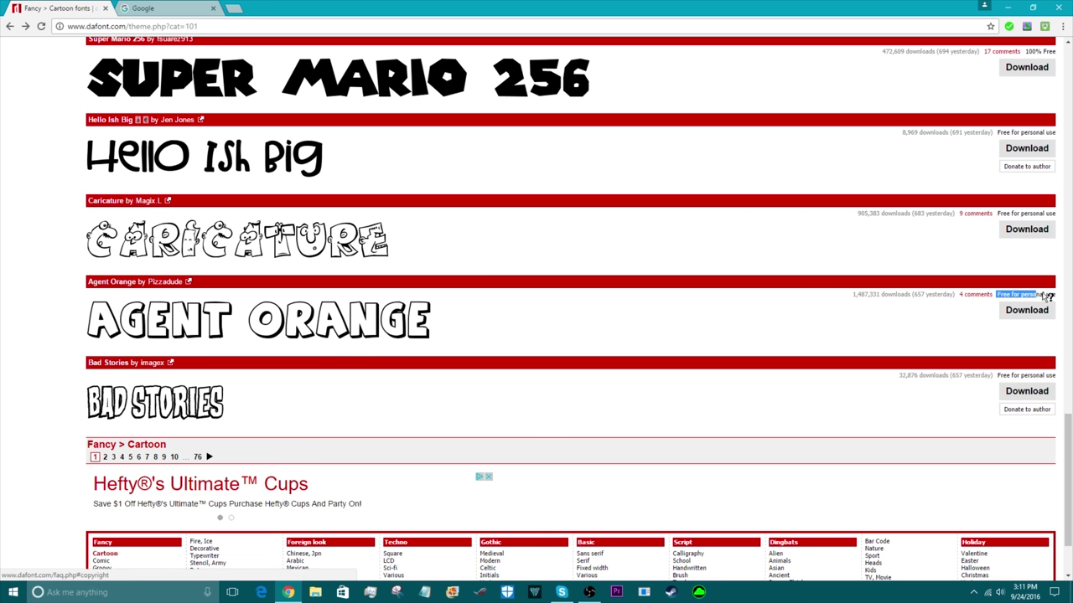
left_click(955, 335)
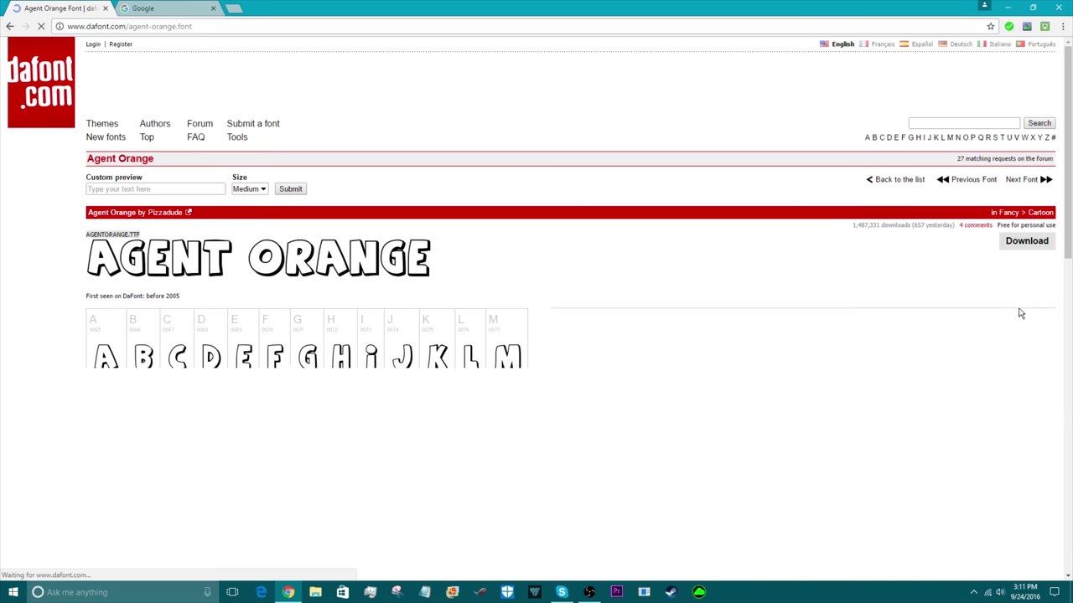
key("alt+Left")
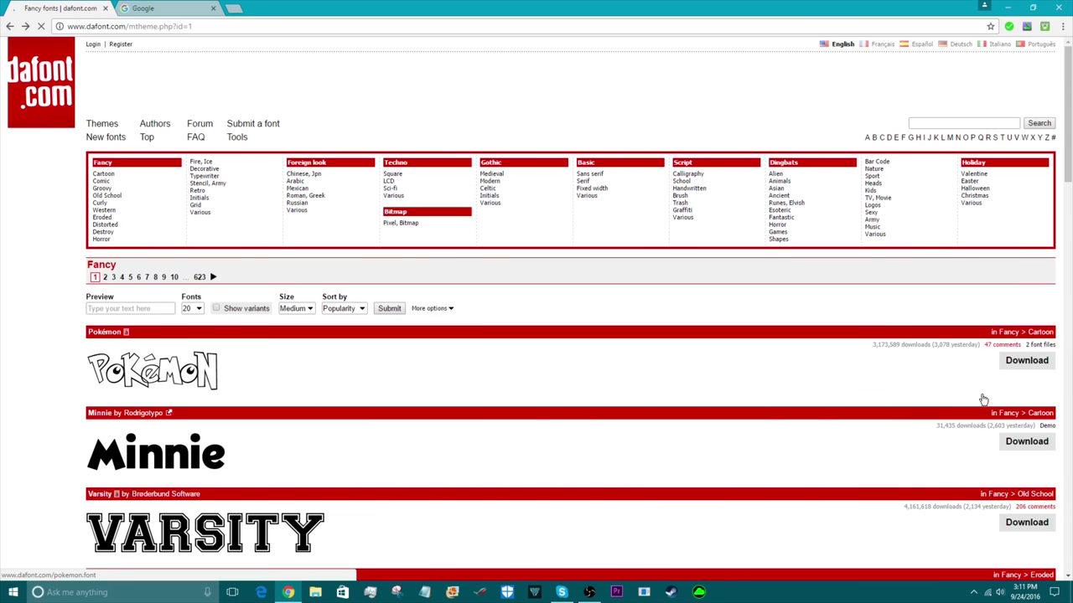
scroll(734, 293, "up", 5)
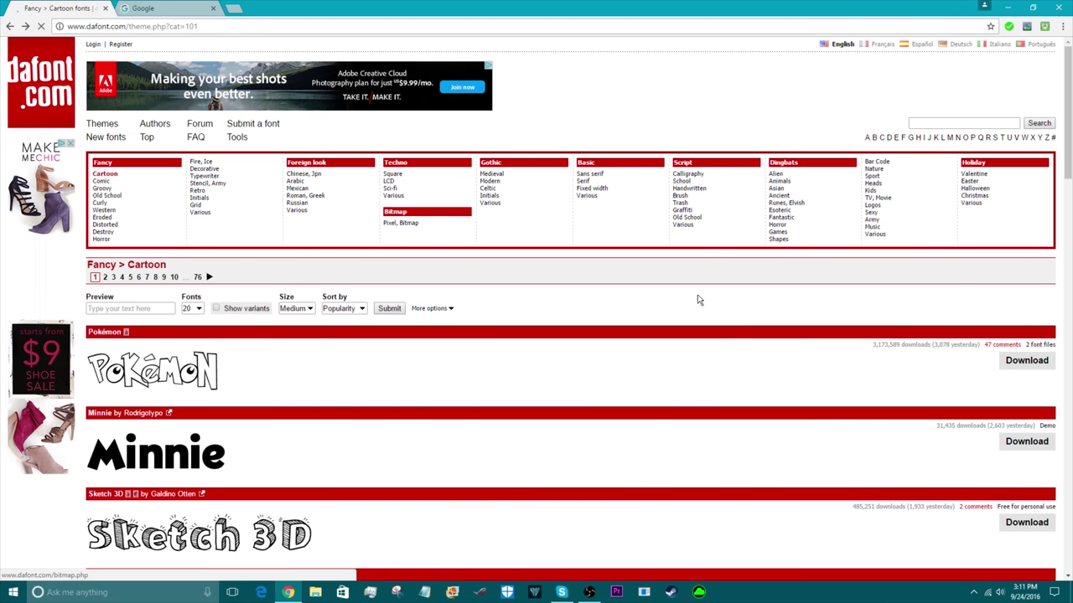
scroll(698, 297, "down", 18)
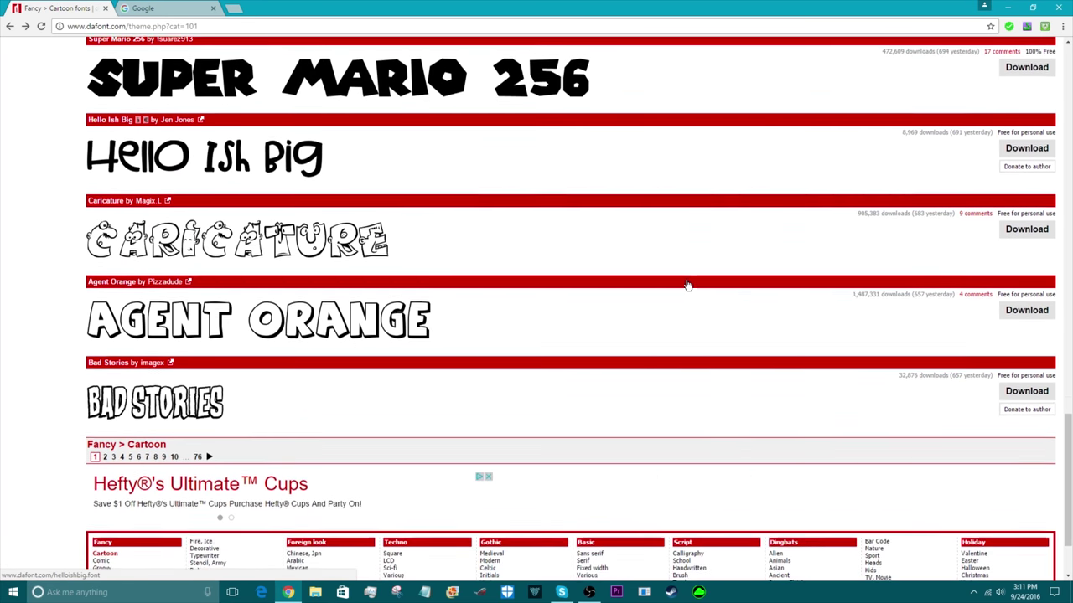
scroll(685, 285, "down", 2)
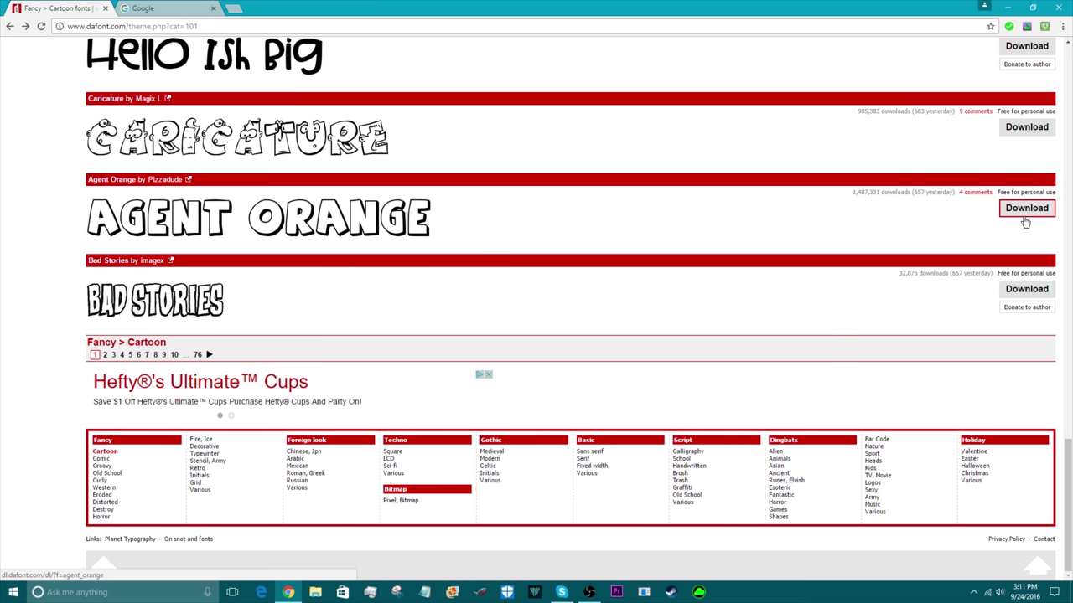
Download Agent Orange and open agent_orange (1).zip in WinRAR, dismissing the expiry notice
left_click(1018, 214)
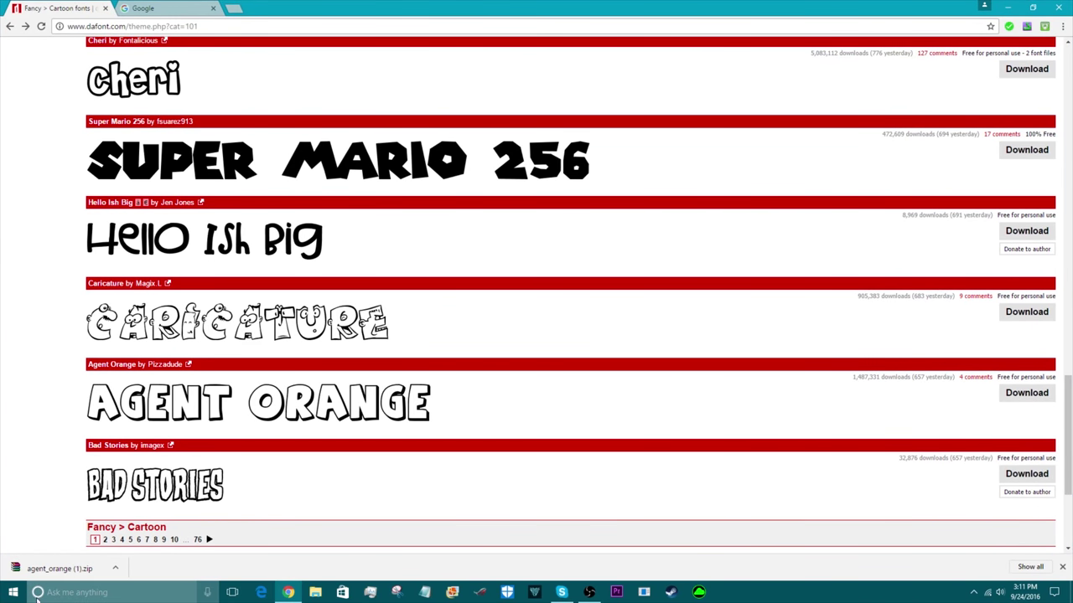
left_click(1033, 7)
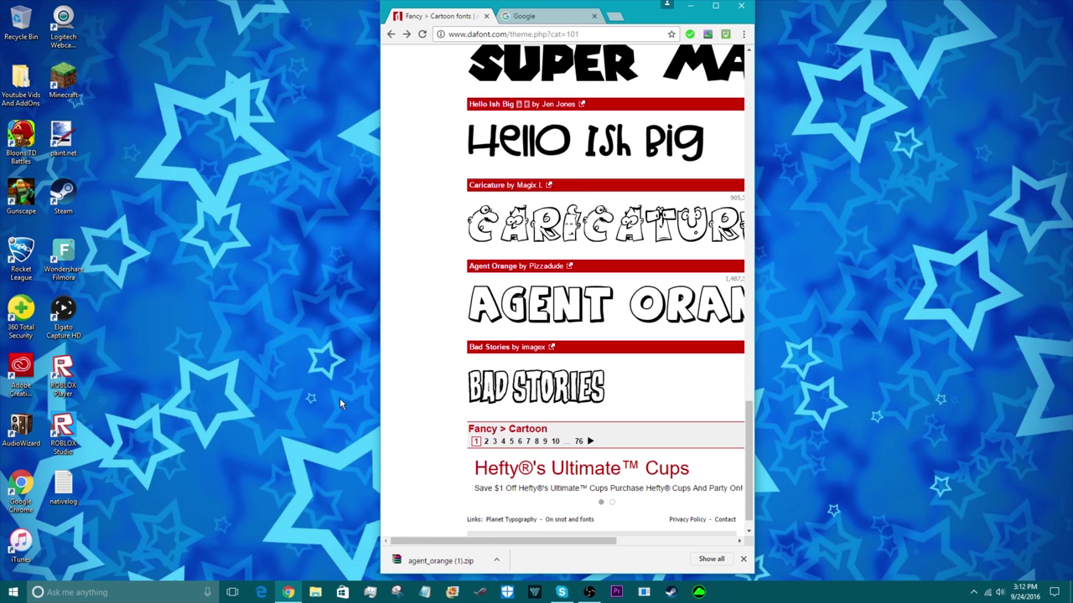
left_click(429, 561)
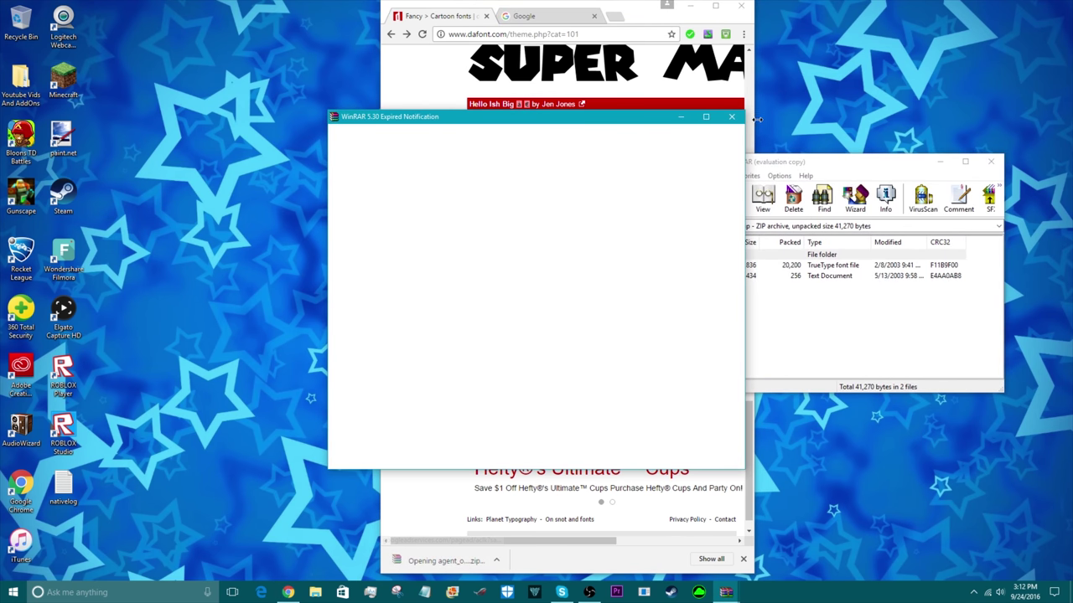
left_click(737, 116)
left_click_drag(793, 164, 449, 152)
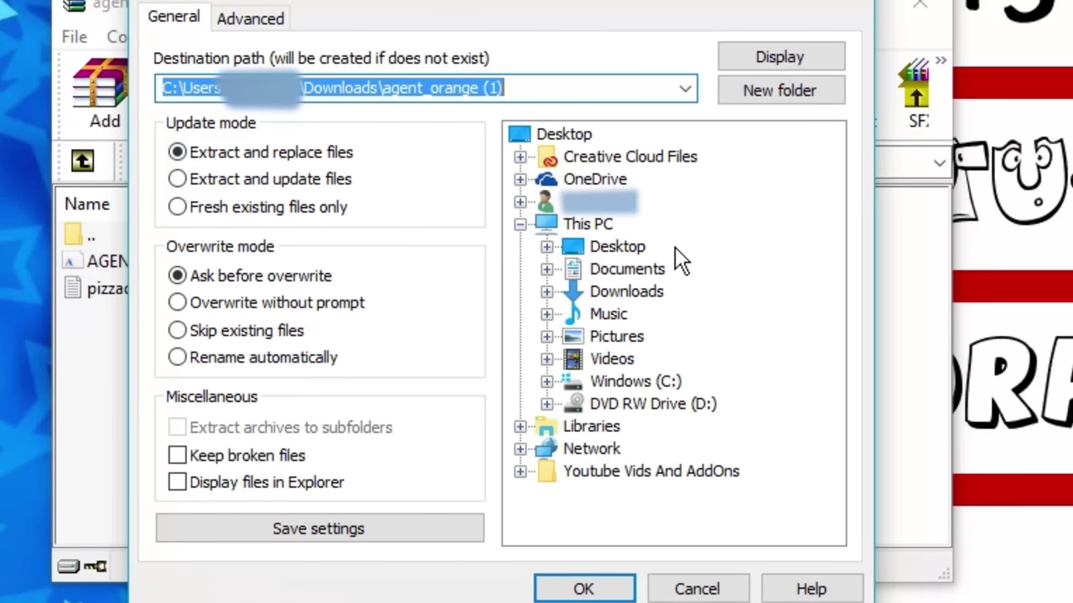
Extract the Agent Orange archive into the Desktop folder
left_click(618, 247)
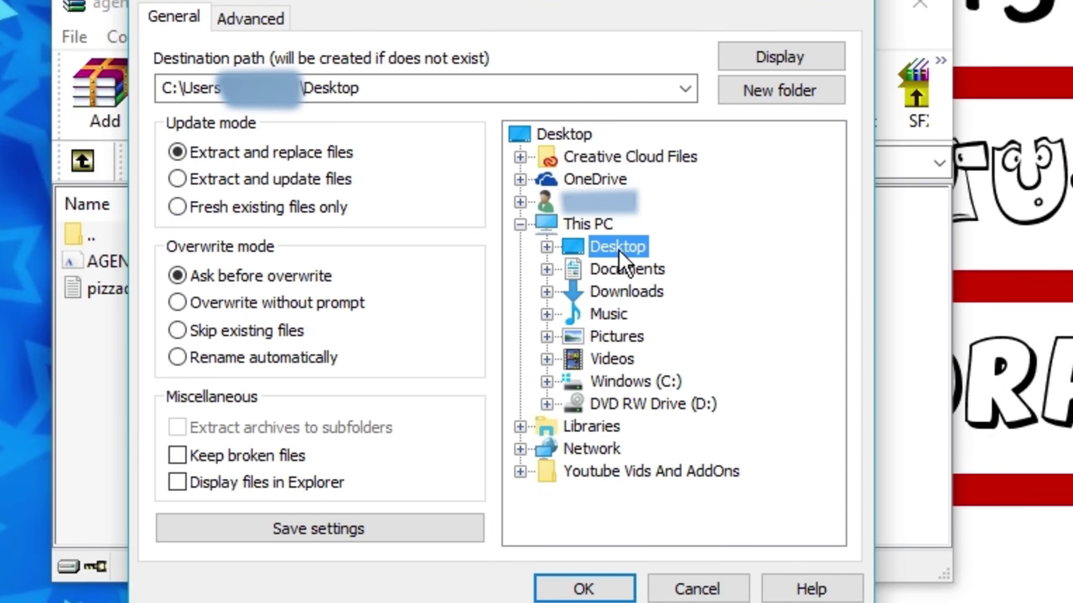
left_click(591, 589)
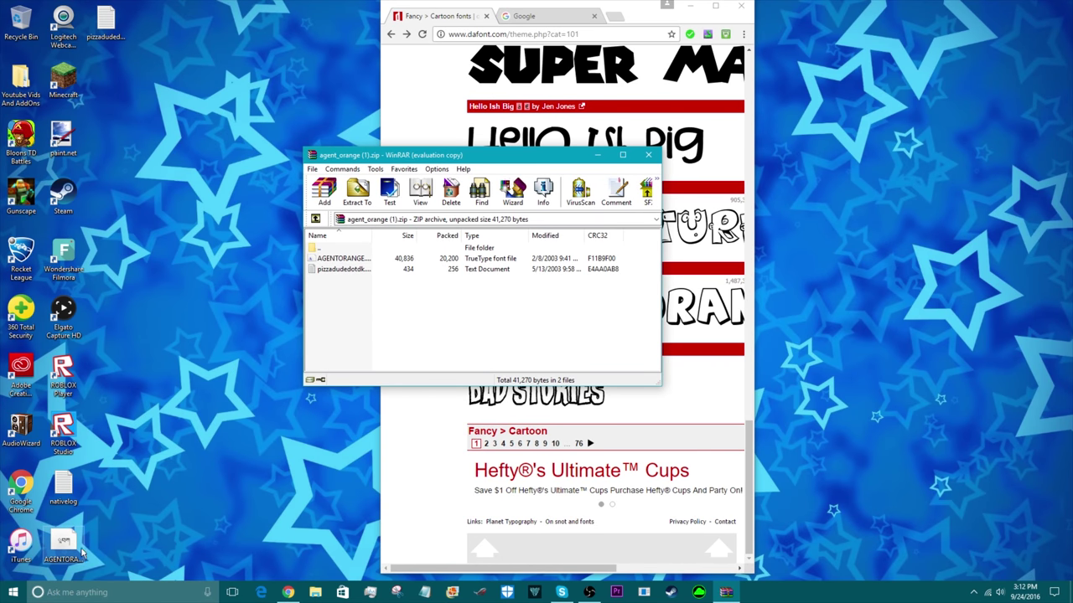
Close WinRAR, preview the AGENTORANGE font file in Font Viewer, then close the viewer
left_click(648, 154)
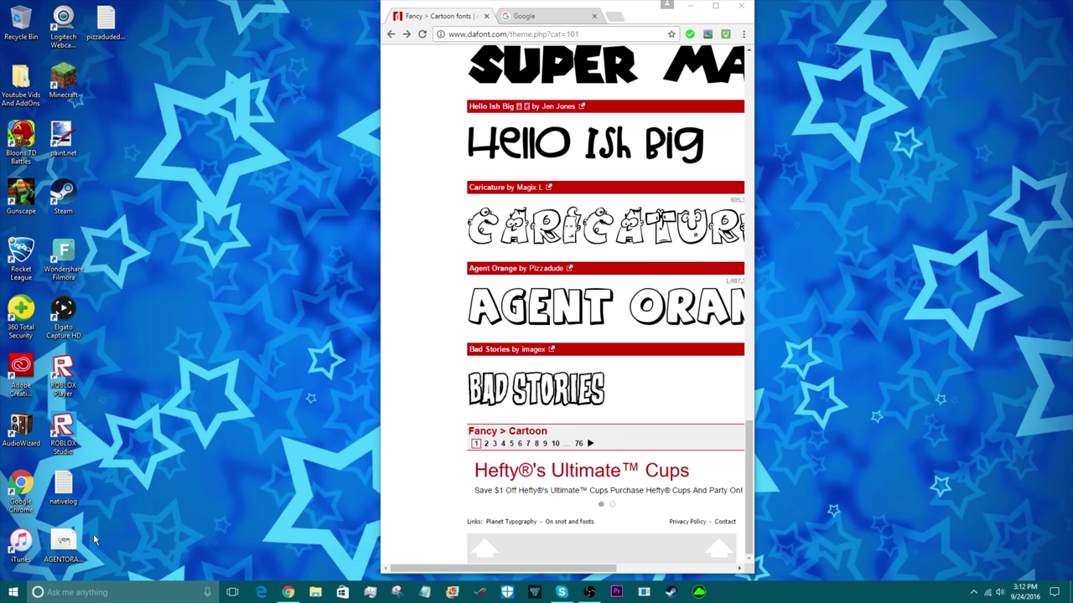
left_click_drag(66, 545, 154, 429)
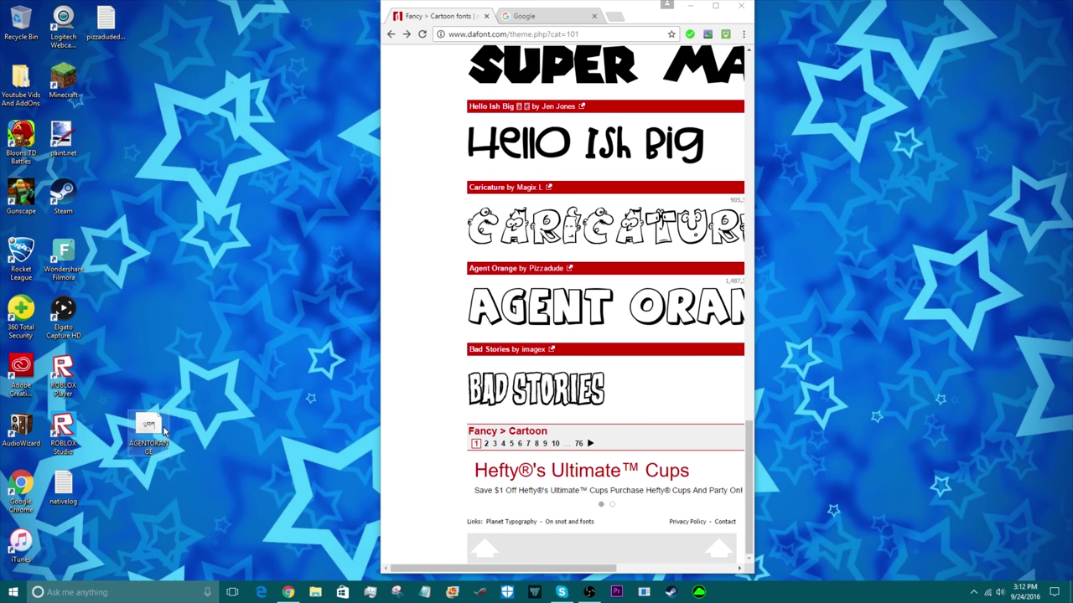
double_click(165, 430)
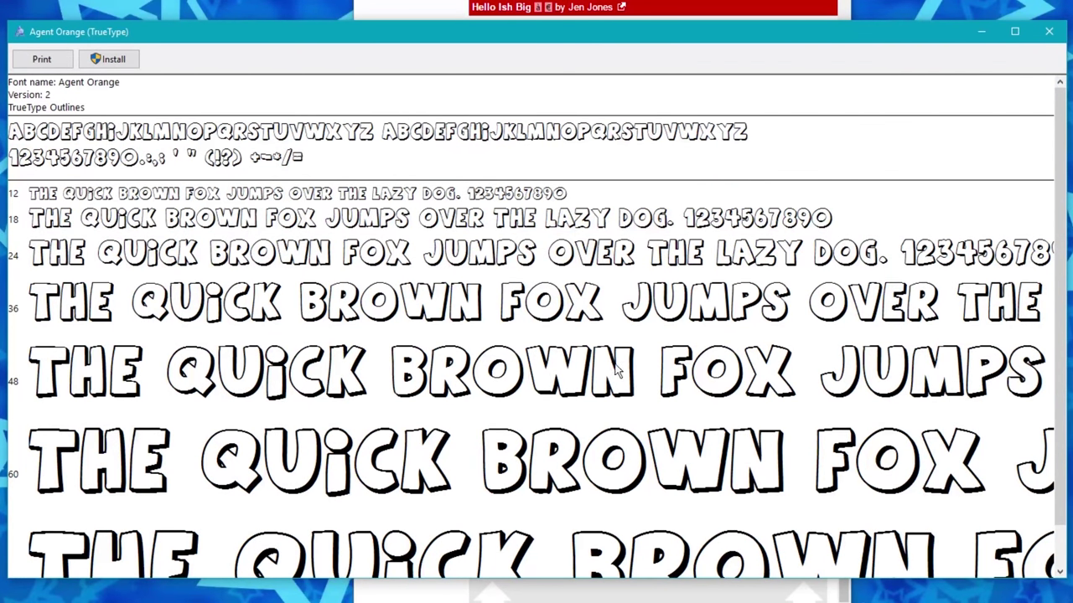
scroll(1062, 357, "down", 1)
scroll(1062, 356, "up", 1)
left_click(1049, 31)
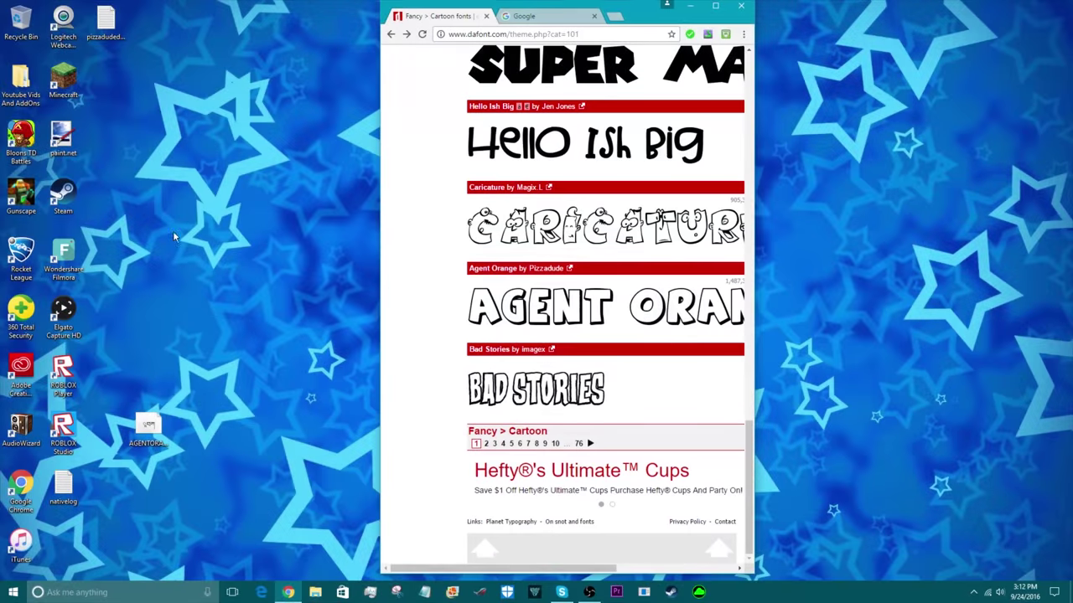
Install the AGENTORANGE font from its context menu and move its icon beside Minecraft
left_click(147, 429)
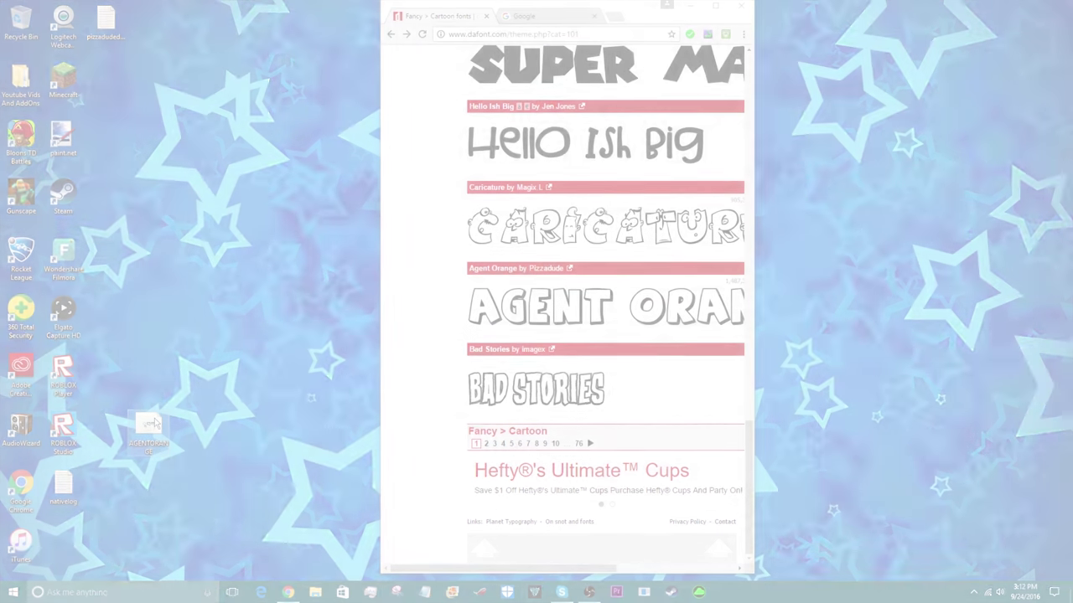
right_click(153, 423)
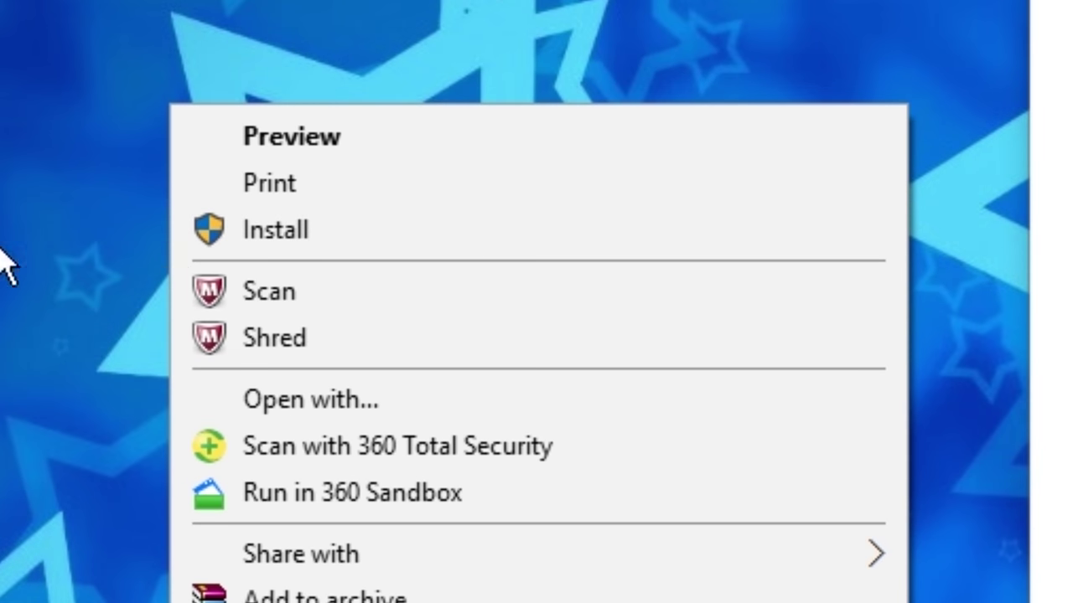
left_click(238, 235)
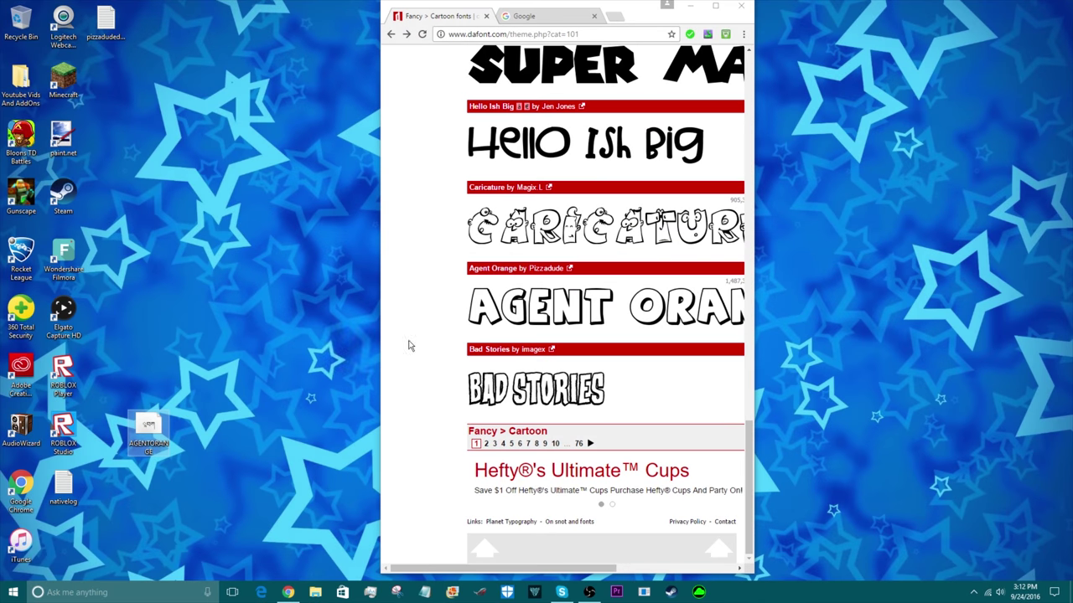
left_click_drag(155, 428, 109, 80)
left_click(203, 73)
Launch paint.net, choose the Text tool at size 84, and add a new layer
left_click(689, 8)
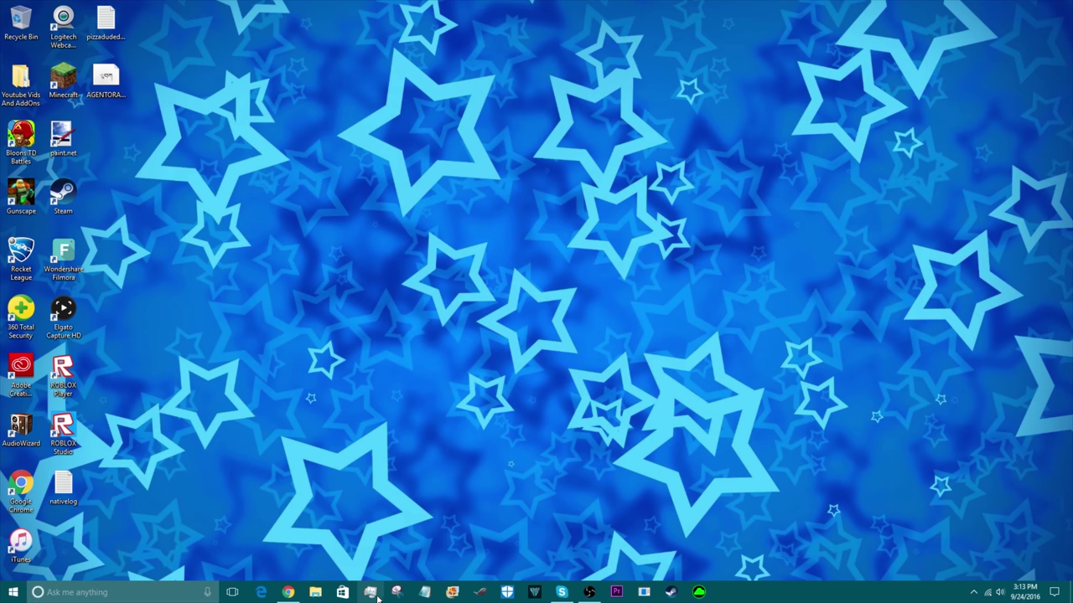
double_click(63, 138)
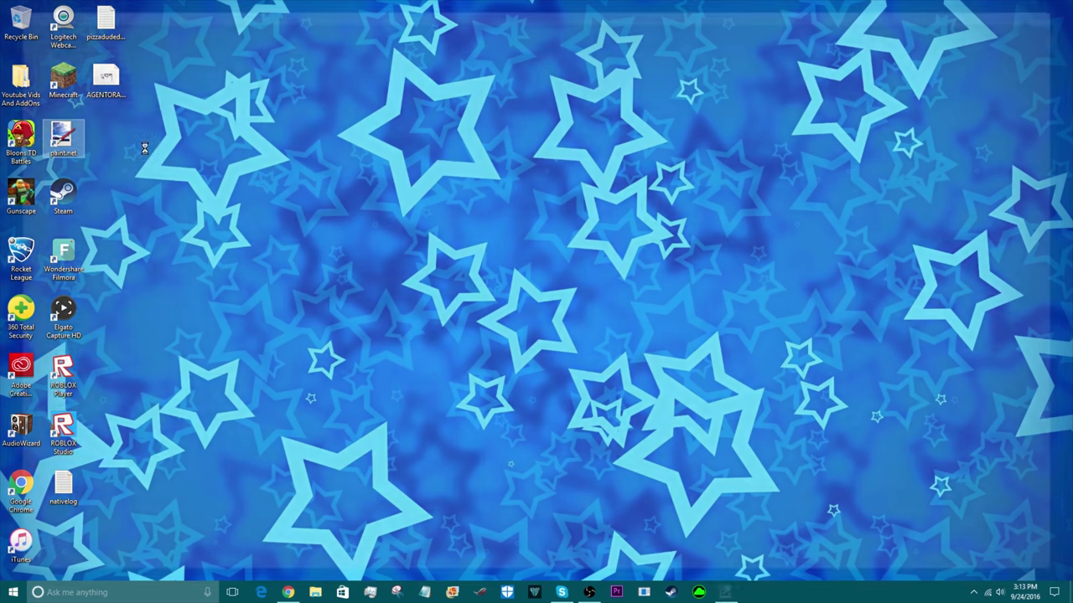
left_click(11, 198)
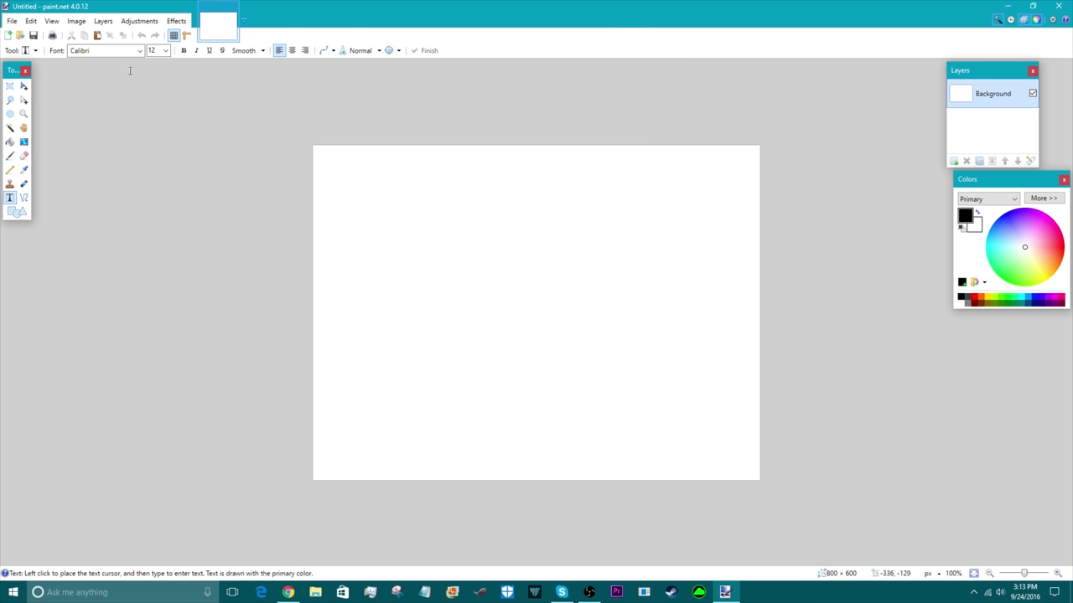
left_click(164, 51)
left_click(163, 193)
left_click(953, 161)
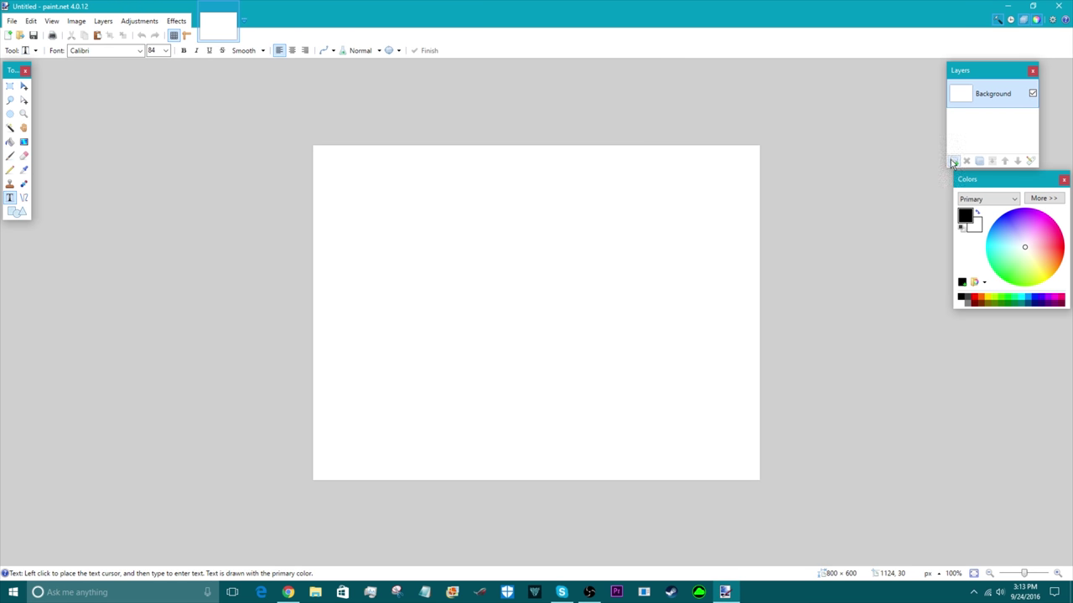
Scroll the paint.net font list to find Agent Orange
left_click(139, 52)
scroll(139, 184, "down", 4)
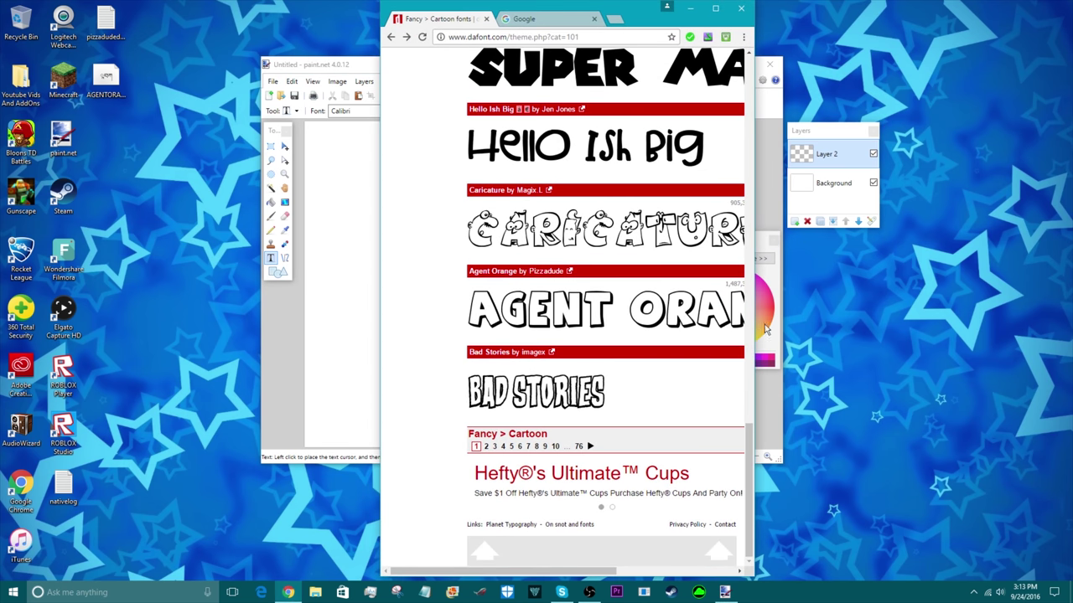
left_click(690, 8)
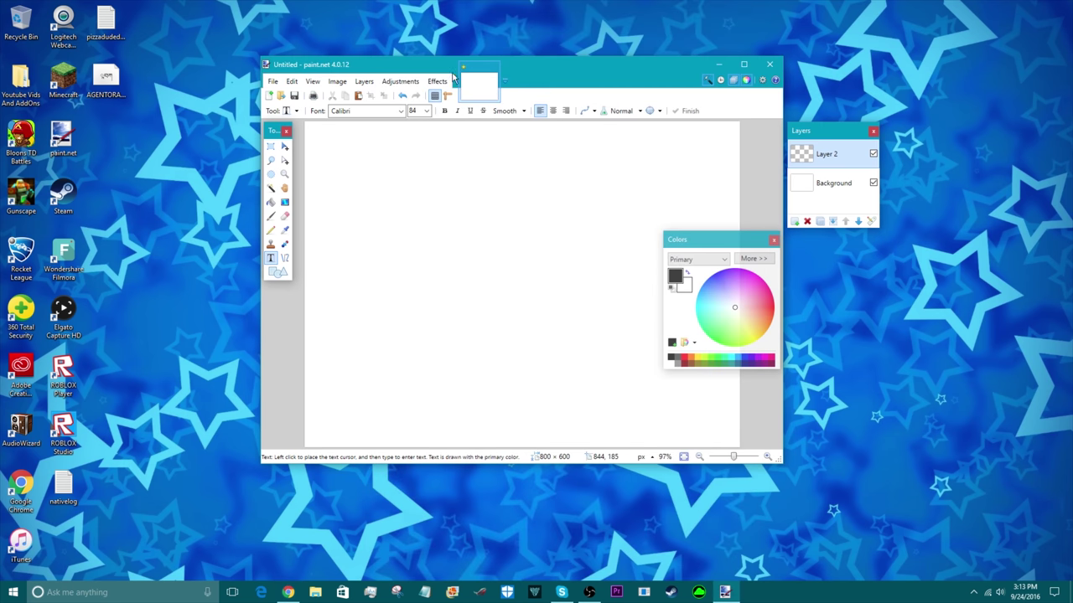
left_click(404, 111)
scroll(392, 145, "up", 4)
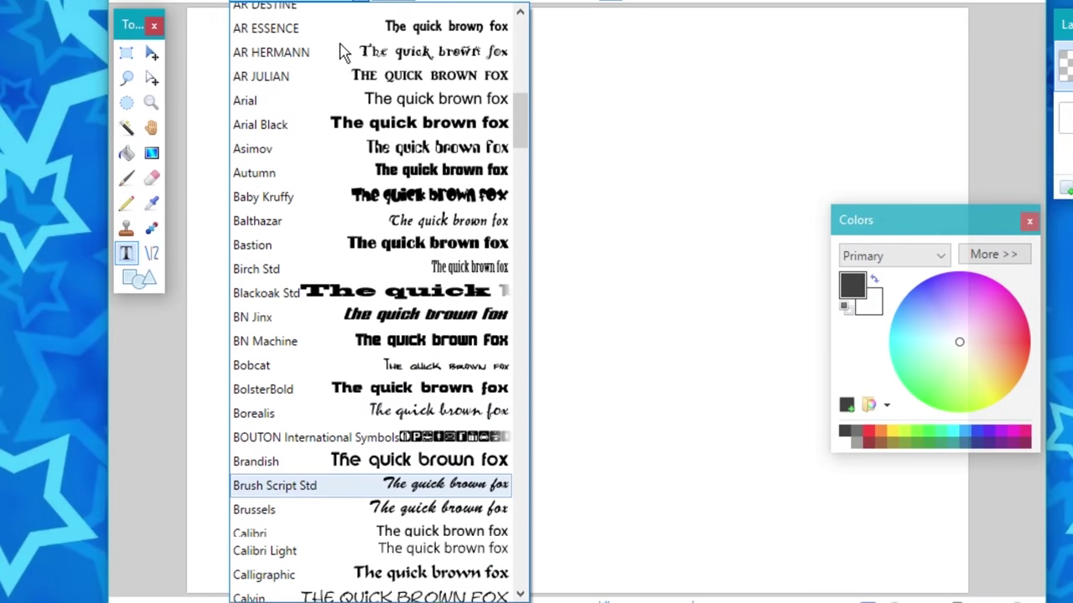
scroll(344, 52, "up", 2)
scroll(339, 52, "up", 4)
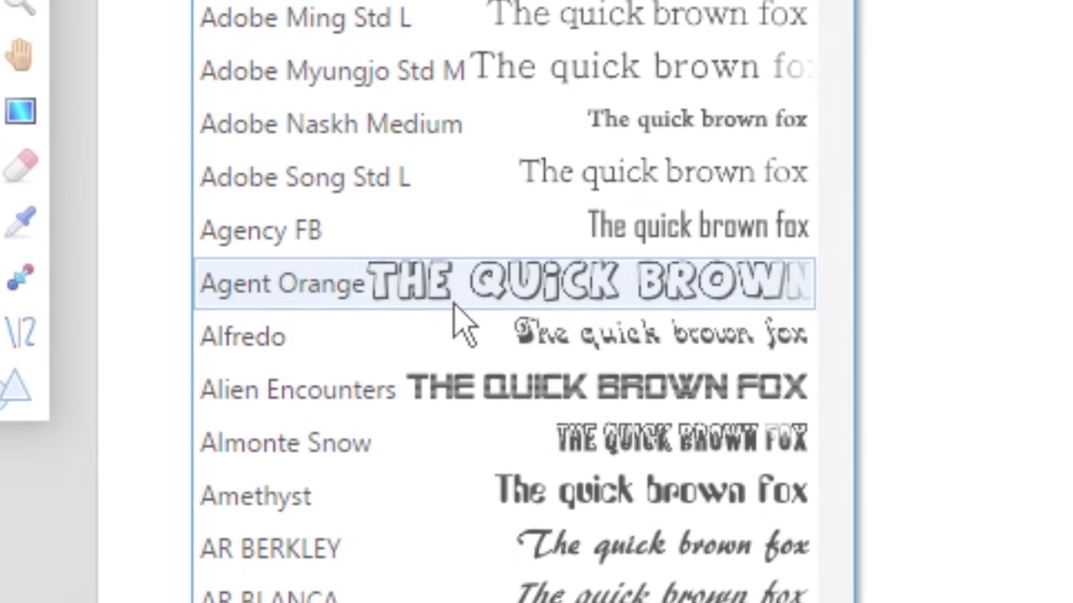
Type BOOM! in Agent Orange, maximize paint.net and centre the text
left_click(453, 304)
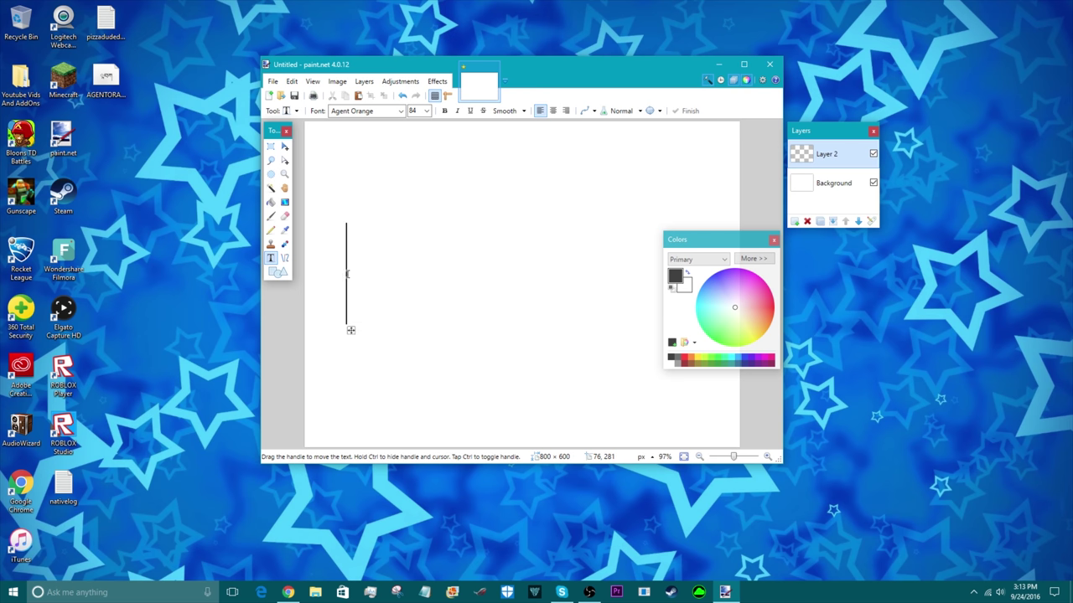
type("BOOM!")
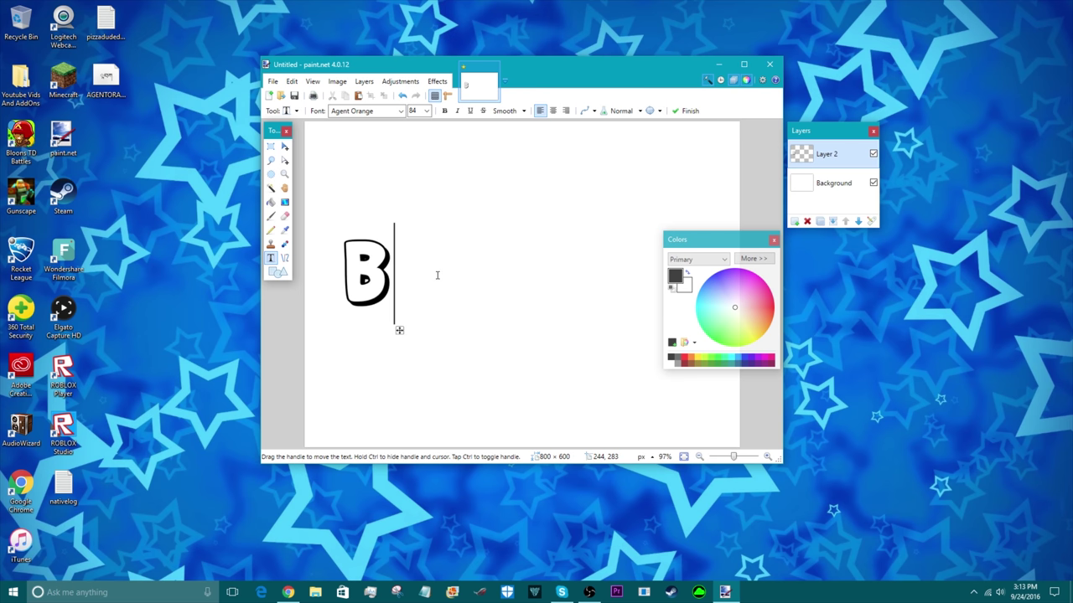
left_click(743, 64)
left_click_drag(649, 359, 692, 352)
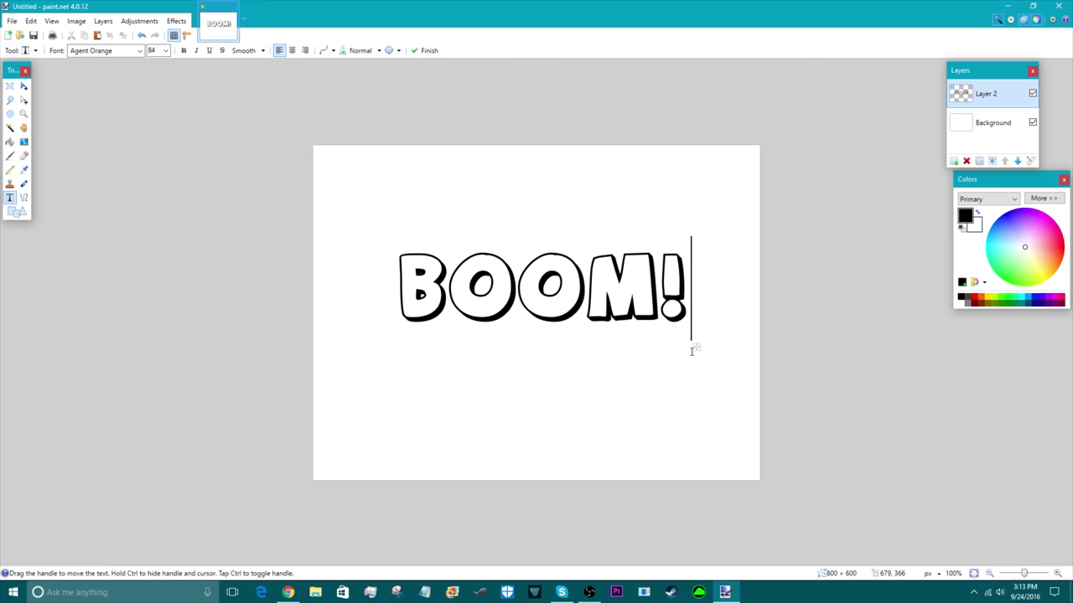
Add LIKE above BOOM! and SUB below it, then nudge the text block up
left_click(461, 202)
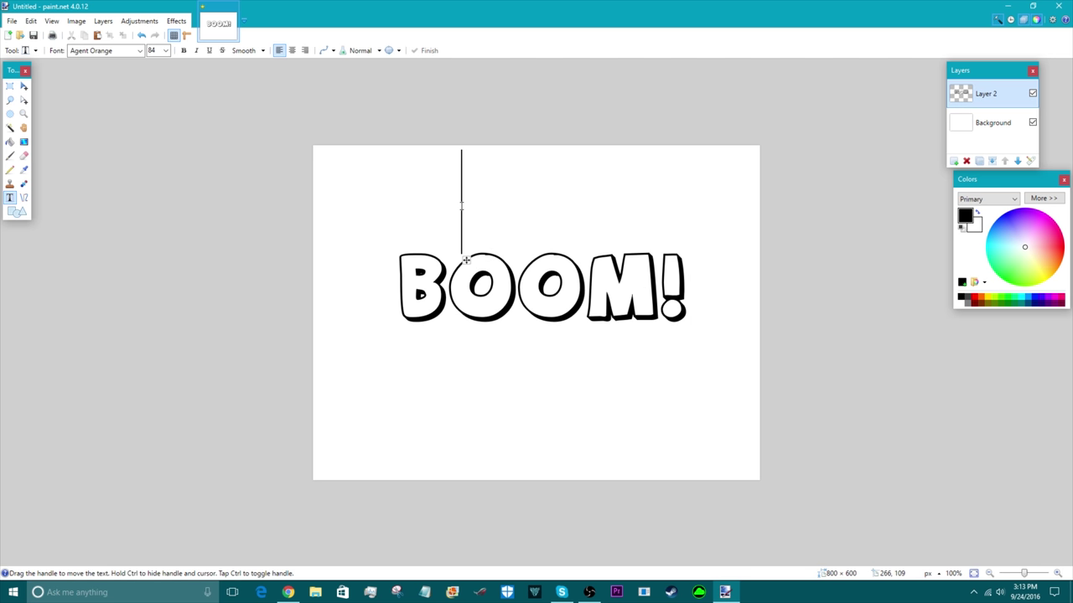
type("LIKE")
key("Return")
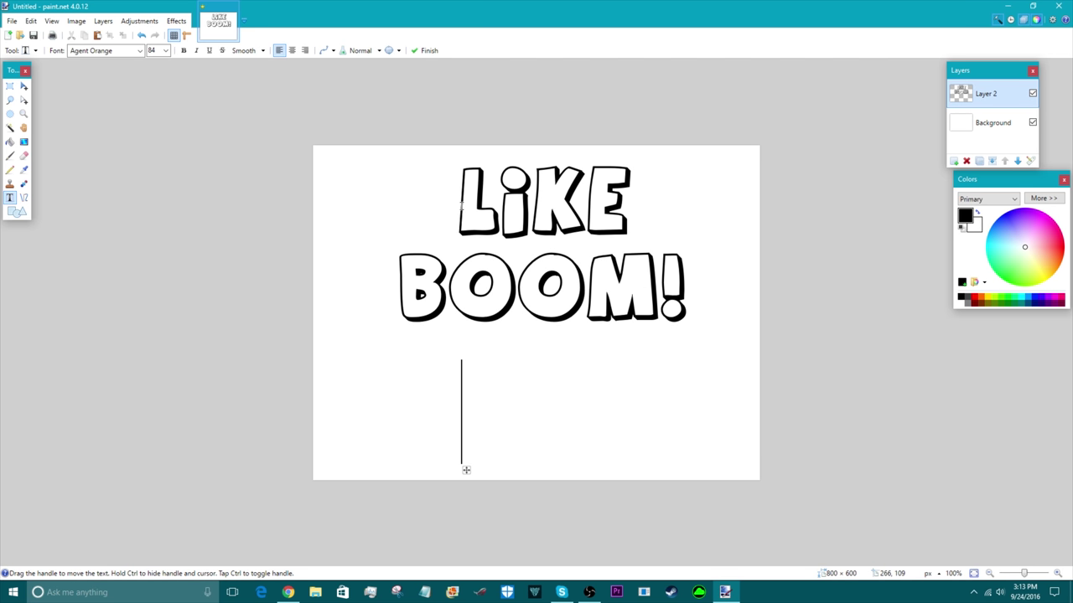
type("SUB")
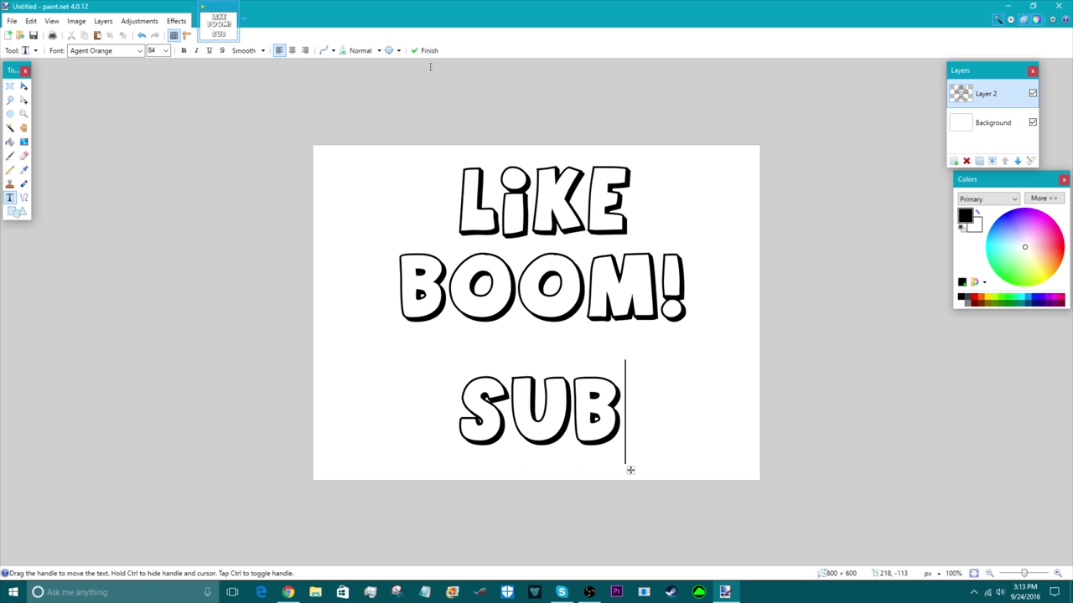
left_click_drag(631, 471, 630, 467)
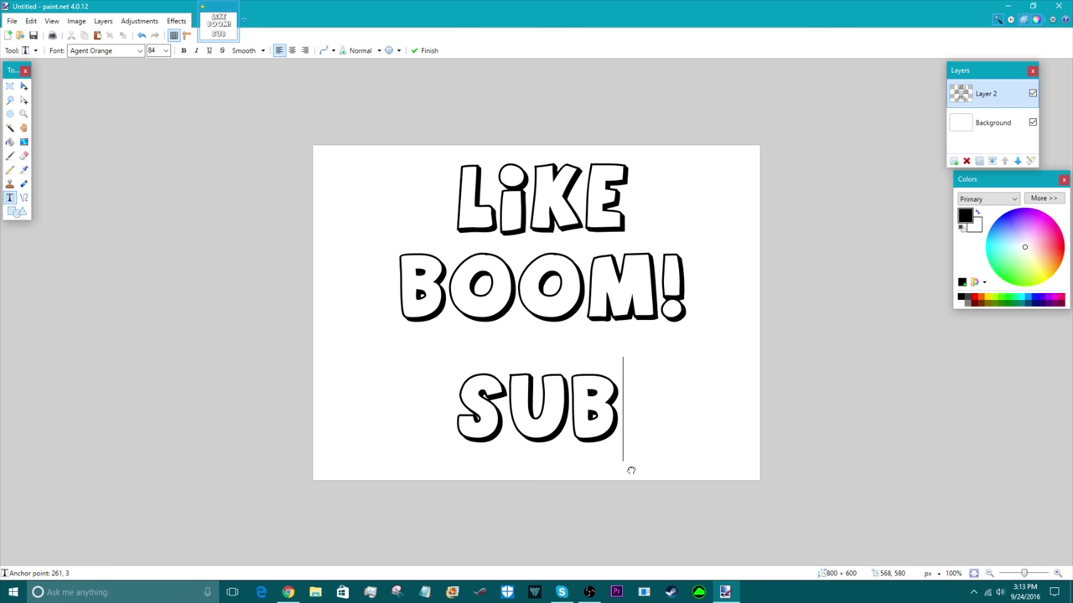